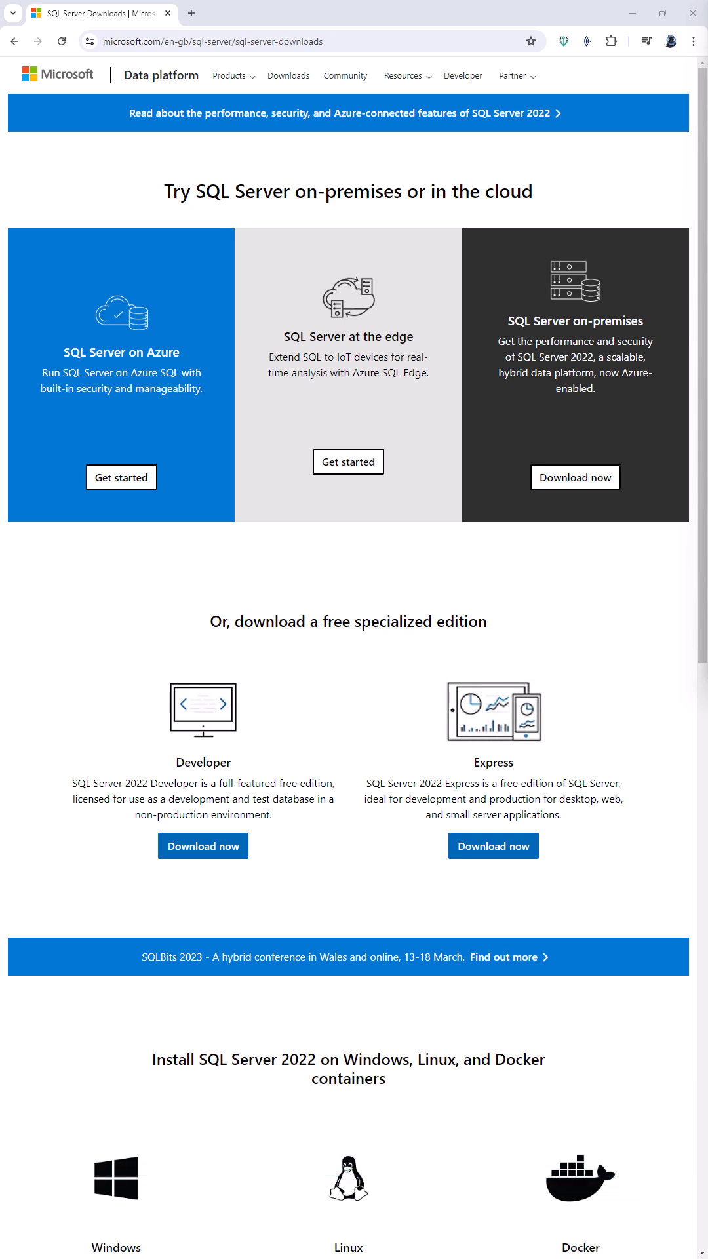
- Download the free SQL Server 2022 Express edition and launch SQL2022-SSEI-Expr.exe from the browser downloads
left_click(344, 41)
left_click(504, 848)
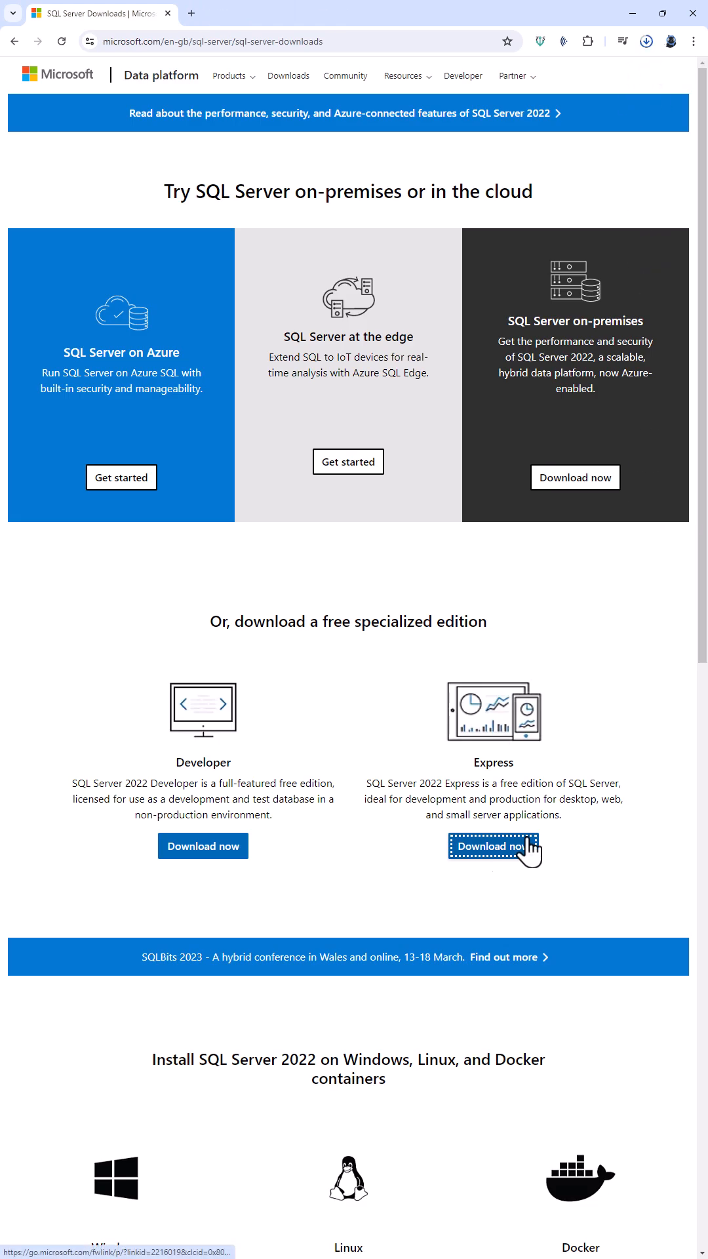
mouse_move(531, 75)
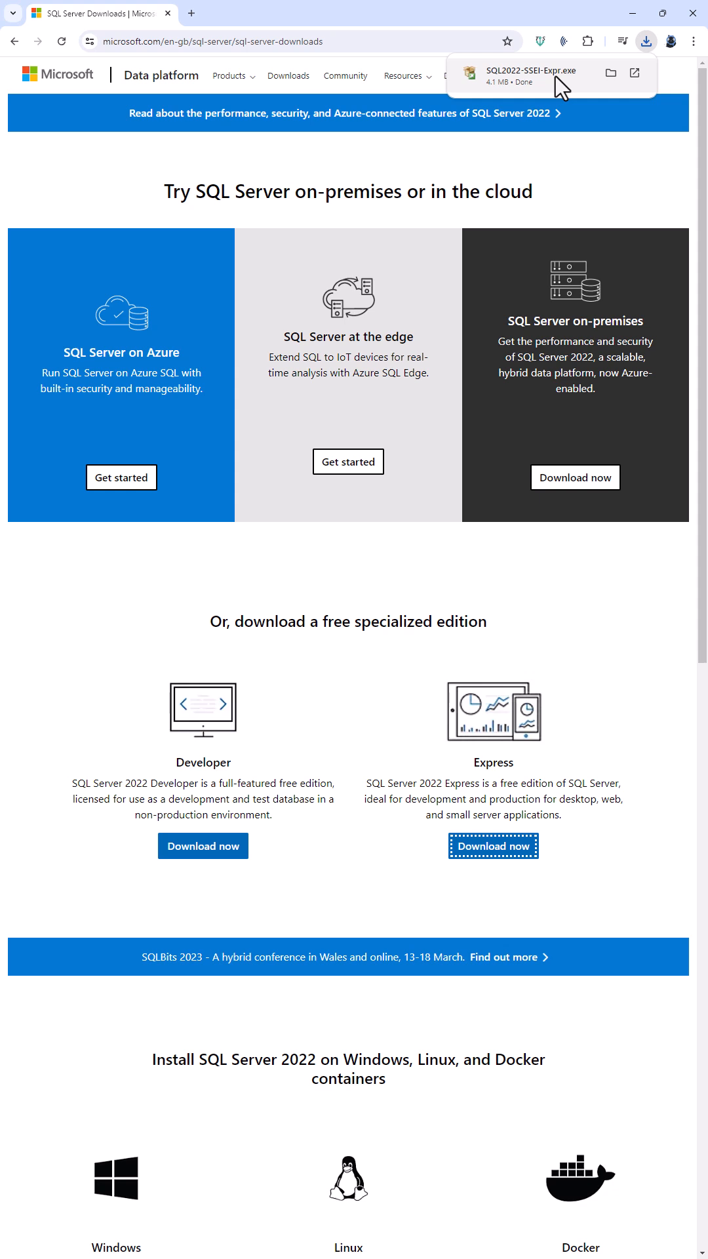
left_click(554, 76)
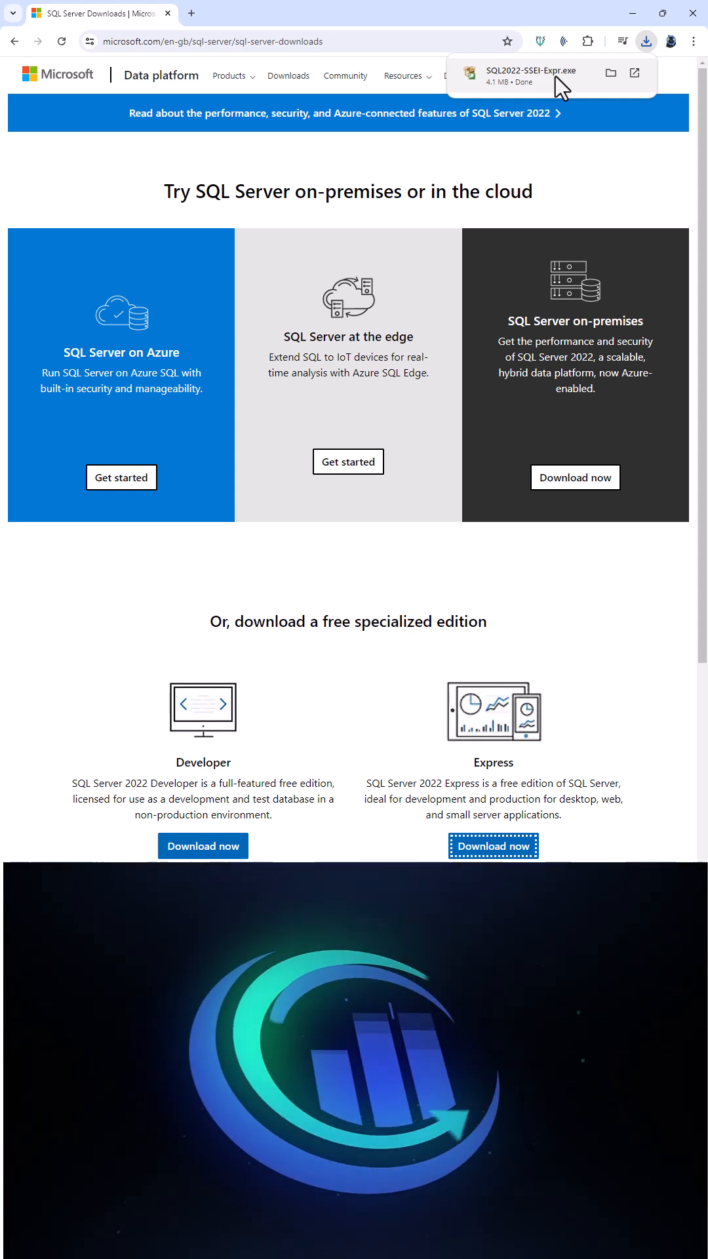